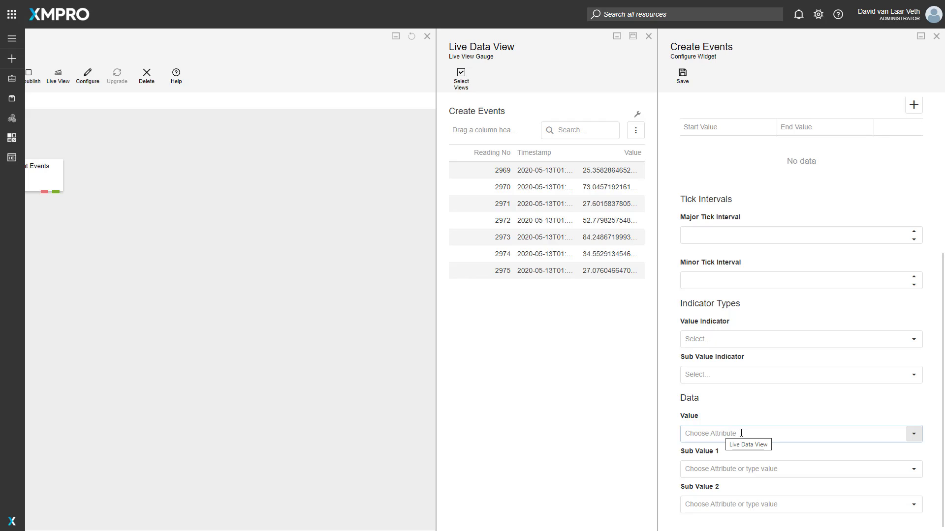
Step: Map both the gauge's Value and Sub Value 1 data fields to the Value attribute
left_click(741, 433)
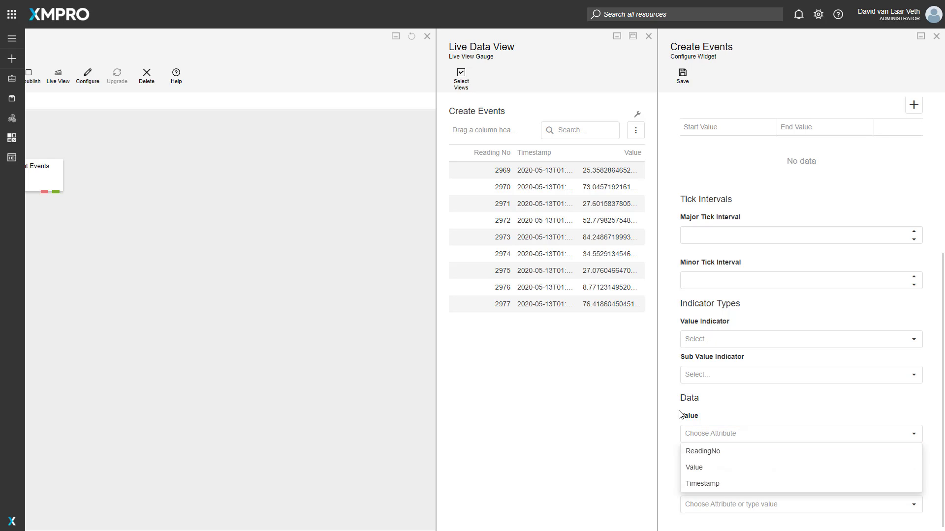
left_click(682, 416)
left_click(719, 431)
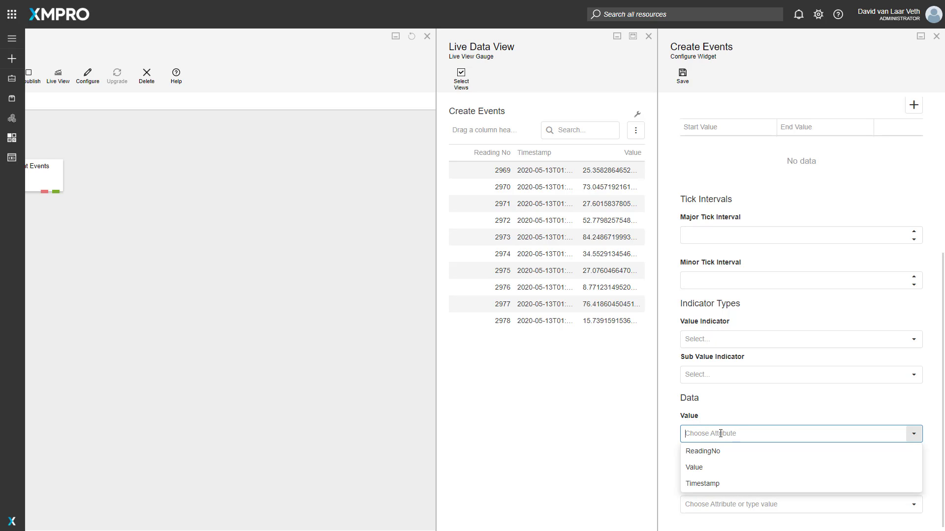
left_click(709, 465)
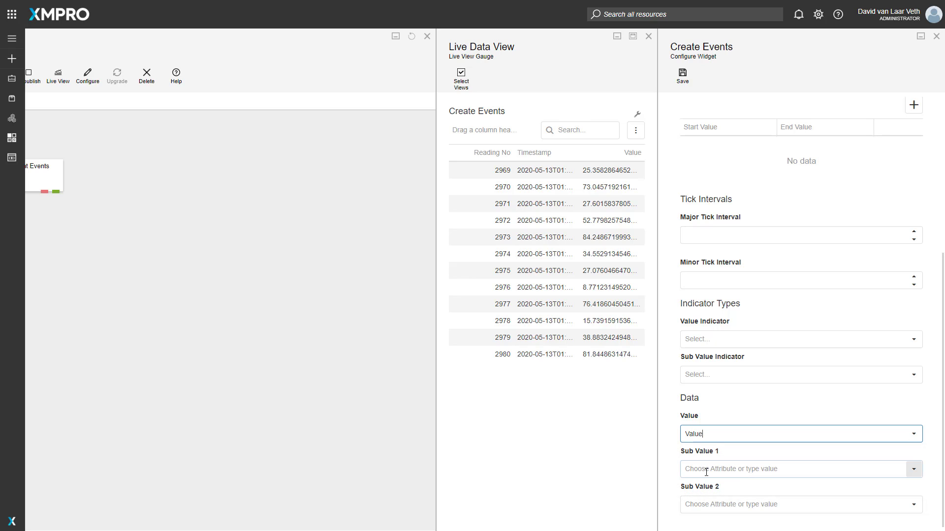
left_click(695, 469)
left_click(709, 503)
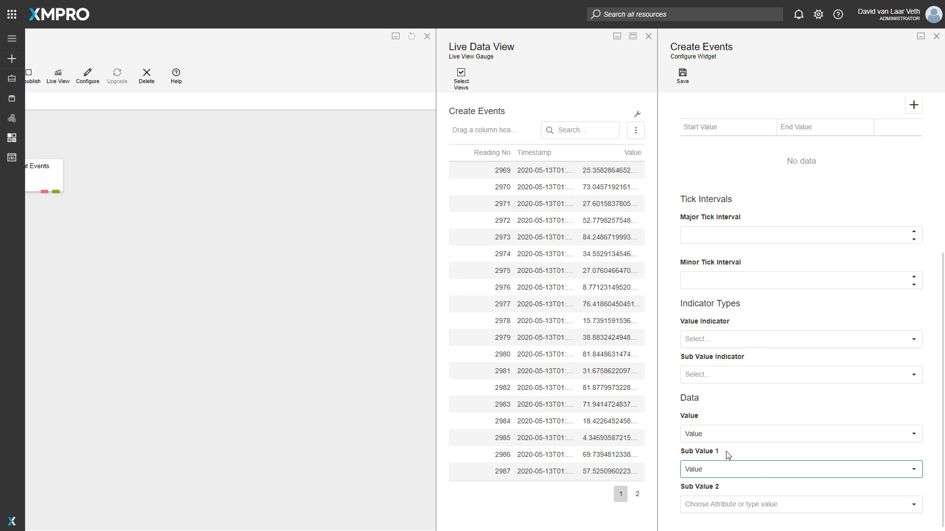
Step: Set the value indicator to Triangle Needle and the sub value indicator to Triangle Marker, and save the widget
left_click(721, 338)
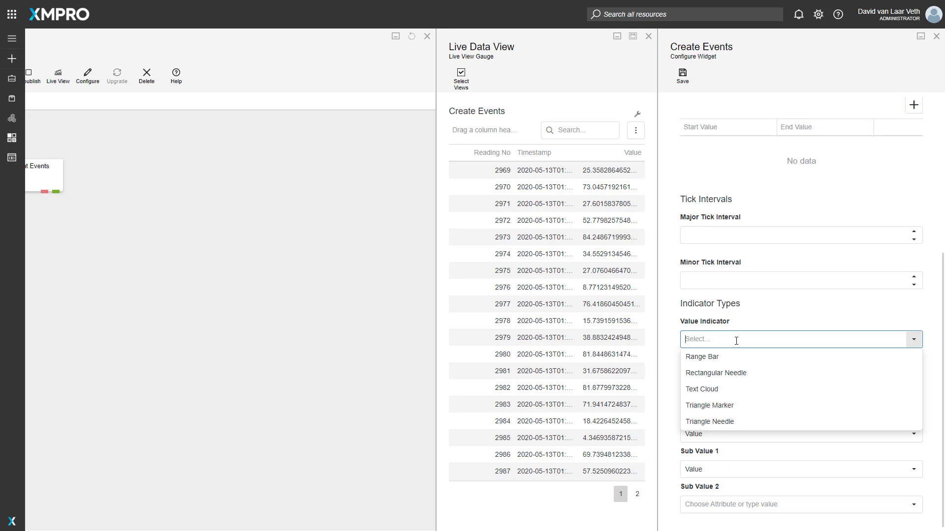
left_click(711, 422)
left_click(716, 378)
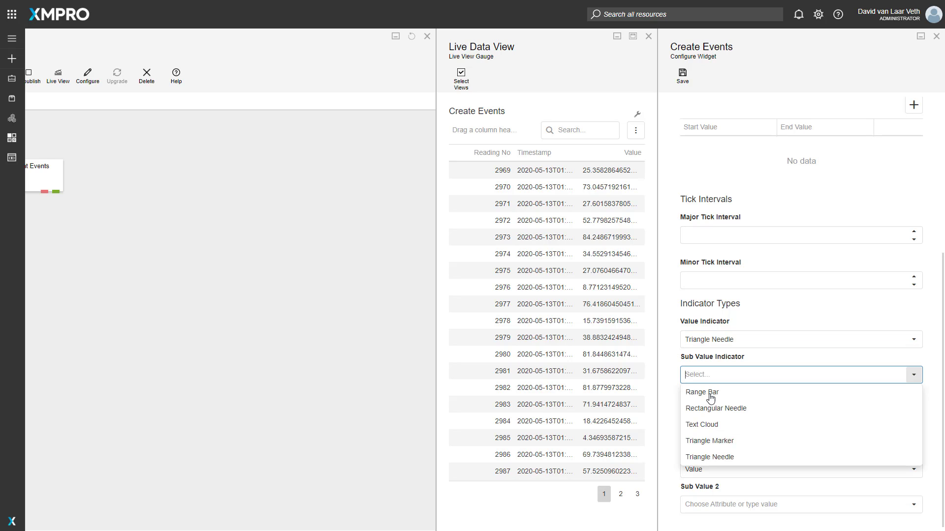
left_click(718, 441)
scroll(738, 326, "up", 5)
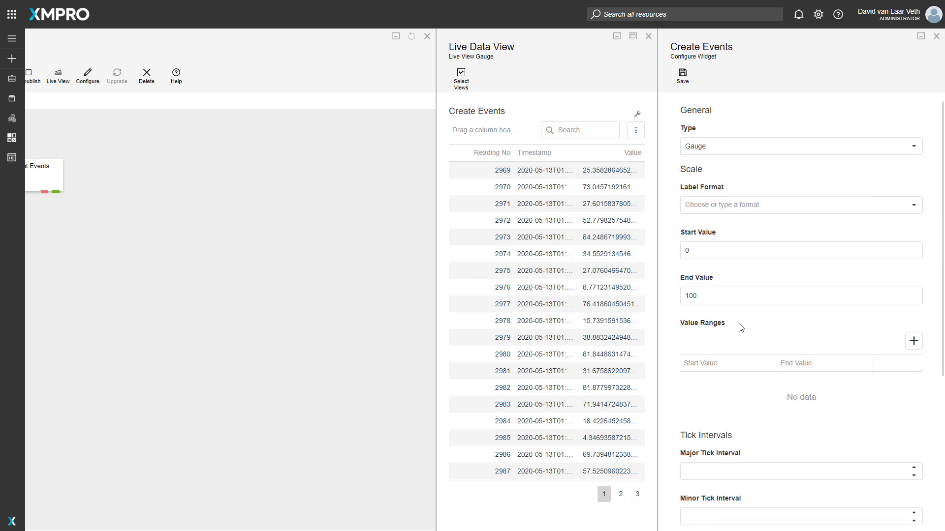
left_click(684, 82)
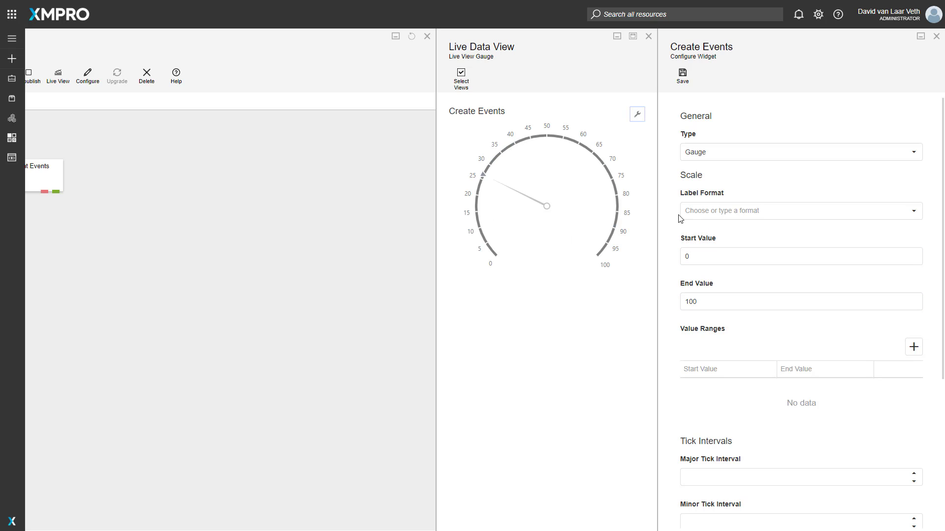
Step: Set the gauge scale's start value to -100 and save the widget
left_click(716, 261)
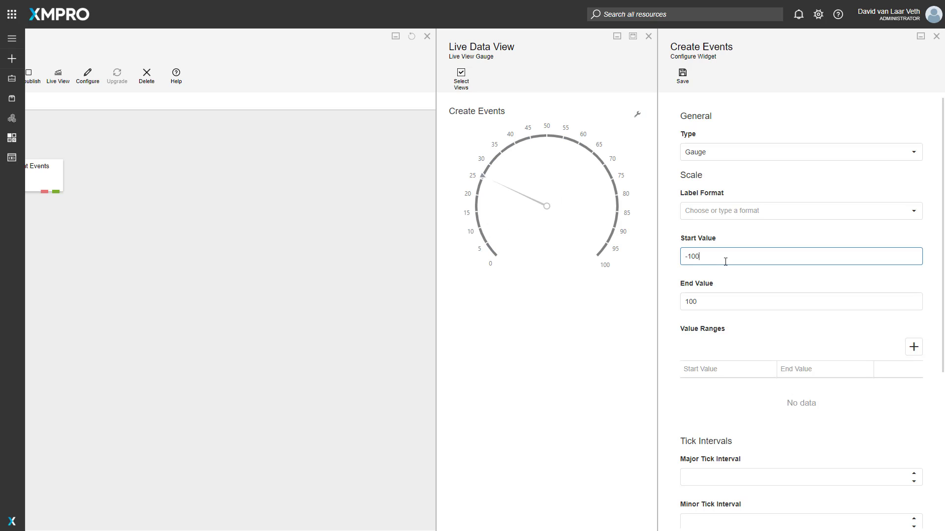
left_click(682, 76)
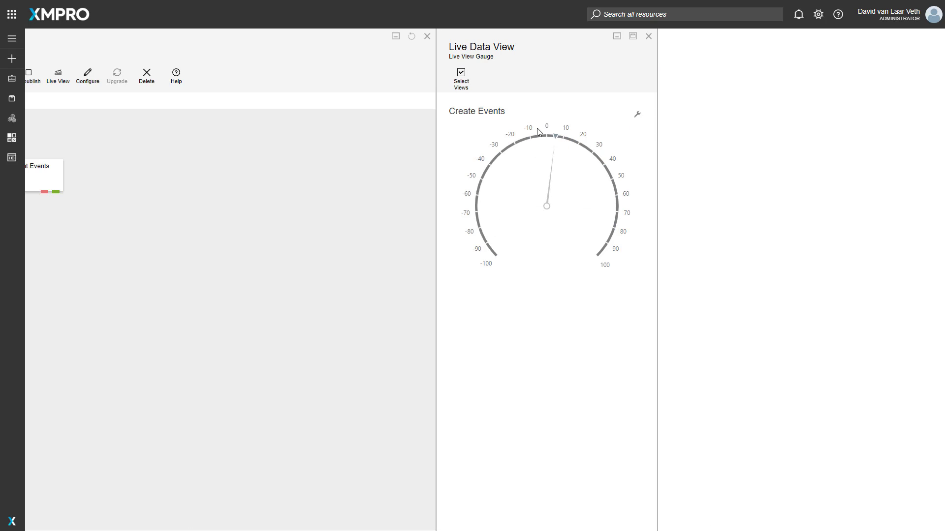
Step: Reopen the Create Events gauge configuration and set the scale's start value to 0
left_click(636, 114)
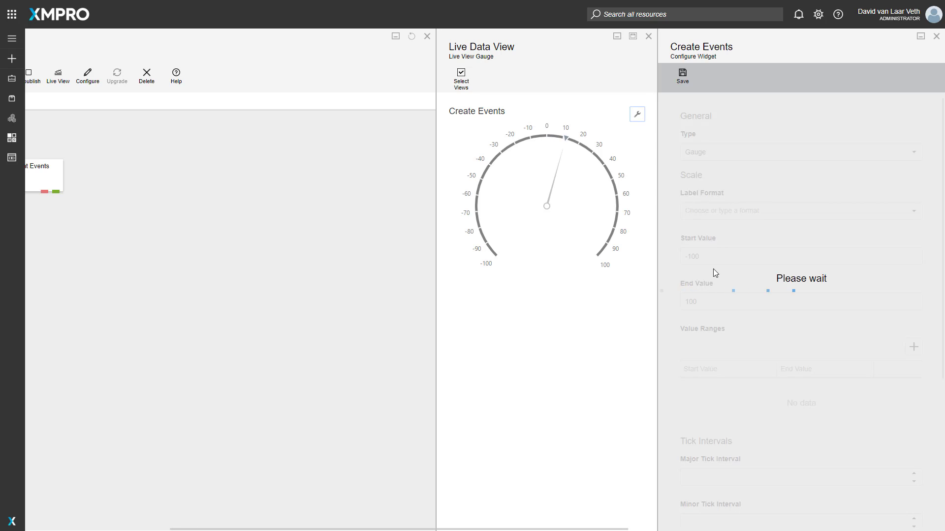
left_click(716, 256)
type("0")
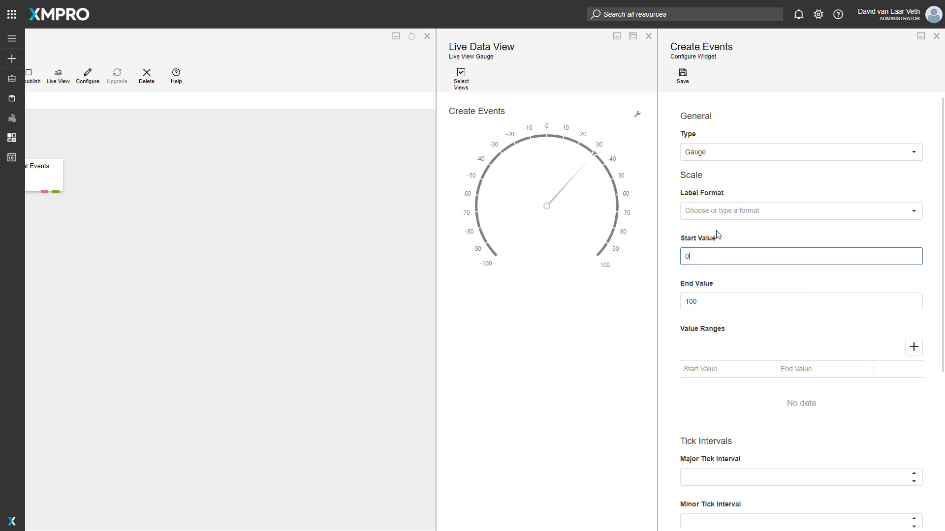
left_click(716, 243)
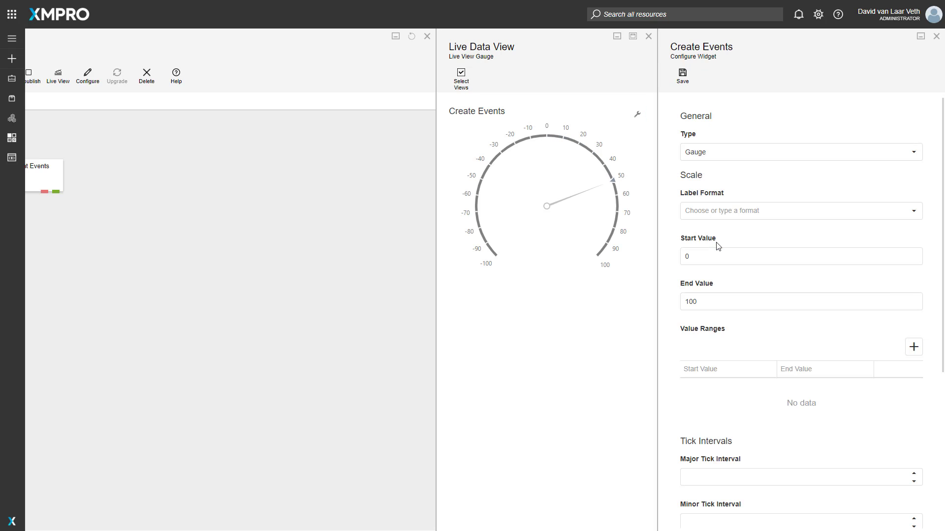
Step: Set the scale's label format to Currency and save the widget
left_click(738, 210)
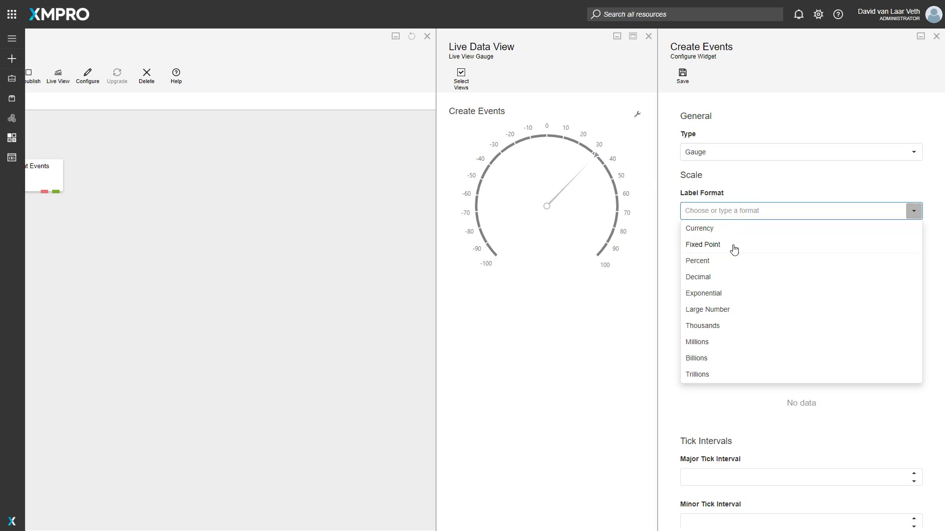
left_click(710, 229)
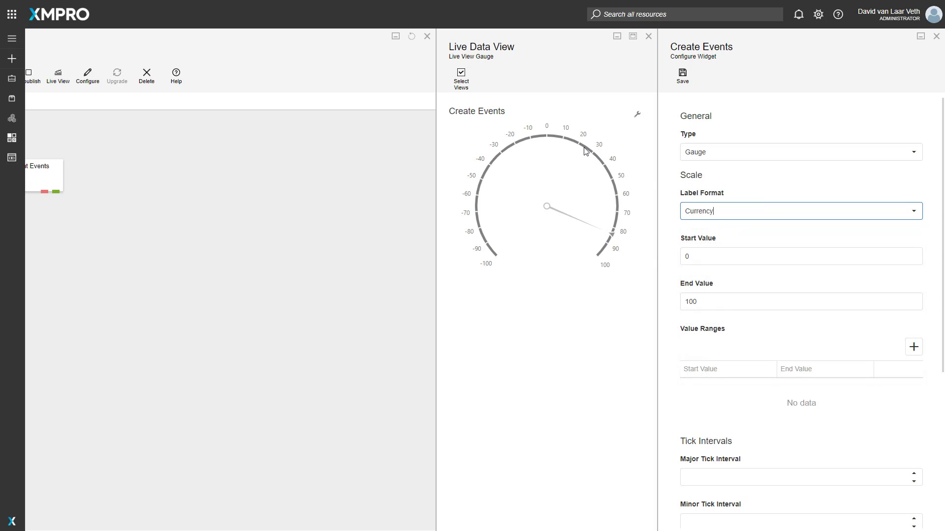
left_click(682, 77)
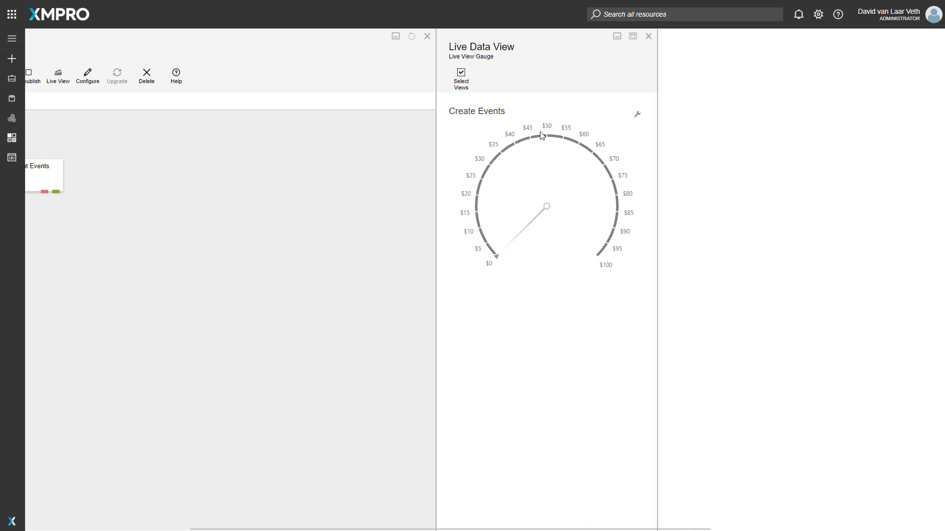
Step: Reopen the gauge configuration, change the label format to Exponential and save it
left_click(637, 115)
left_click(718, 211)
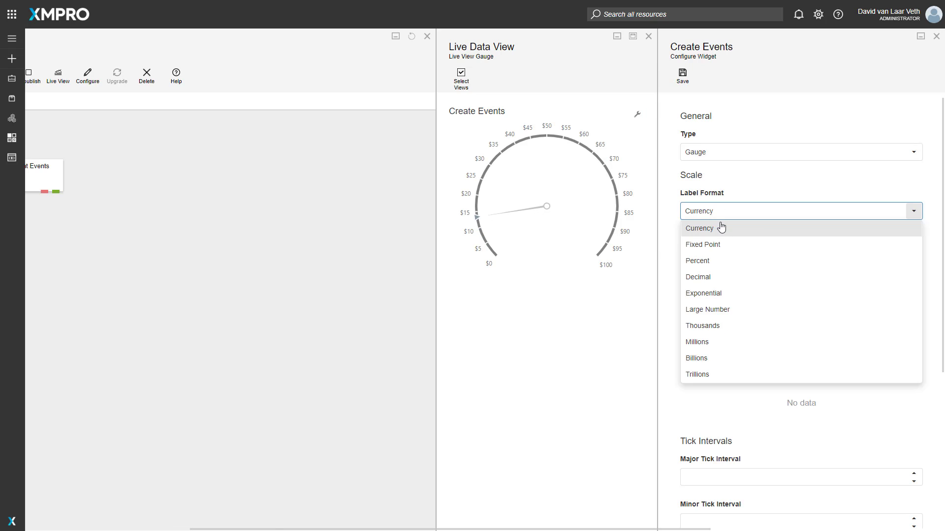
left_click(710, 294)
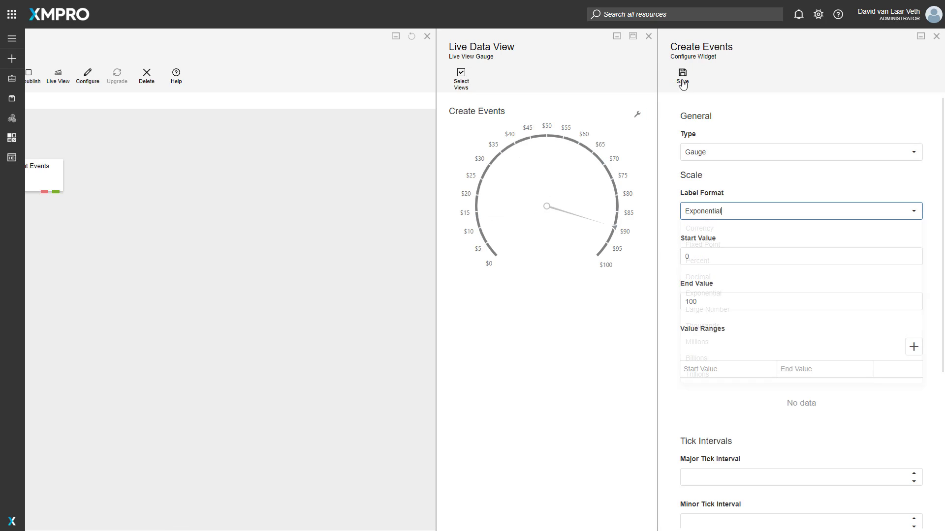
left_click(682, 78)
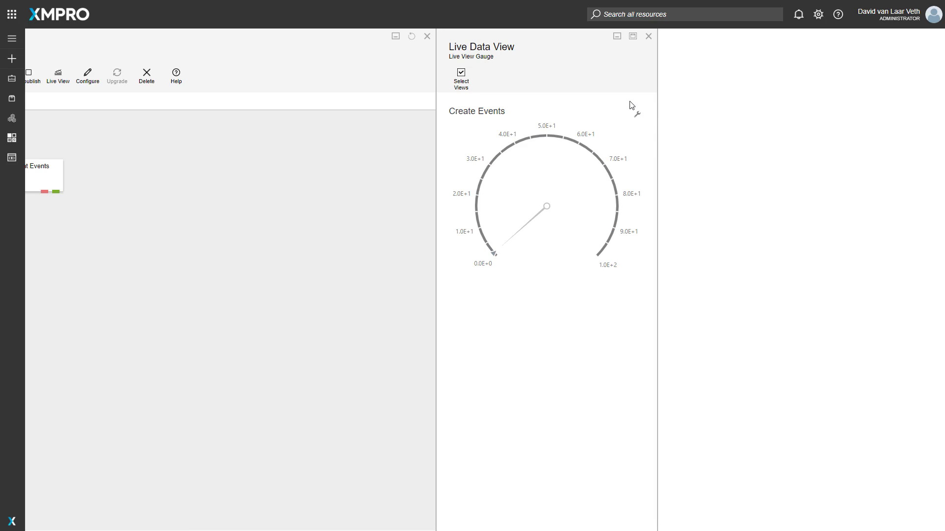
Step: Reopen the gauge configuration and switch the scale's label format back to Currency
left_click(638, 120)
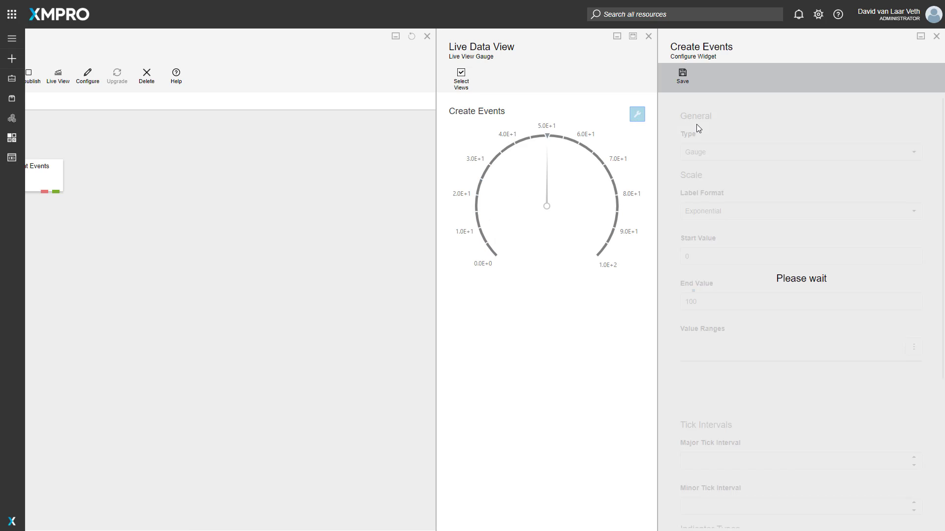
left_click(733, 212)
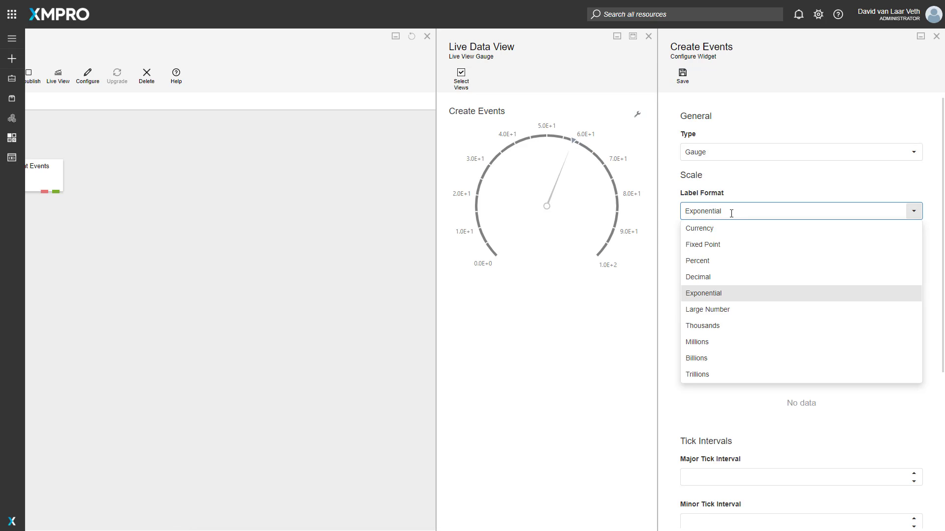
left_click(722, 230)
scroll(734, 252, "down", 2)
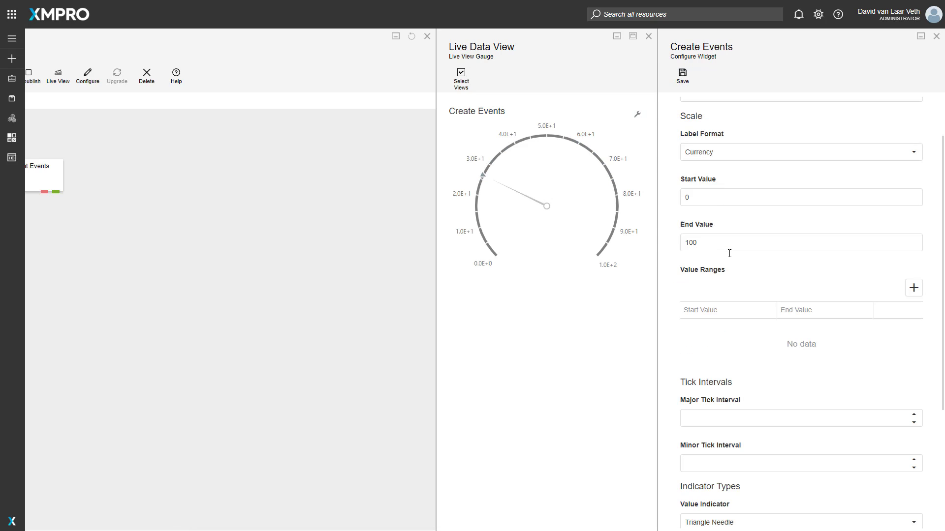
scroll(727, 253, "up", 1)
Step: Add a value range from 0 to 20 to the gauge scale
left_click(913, 287)
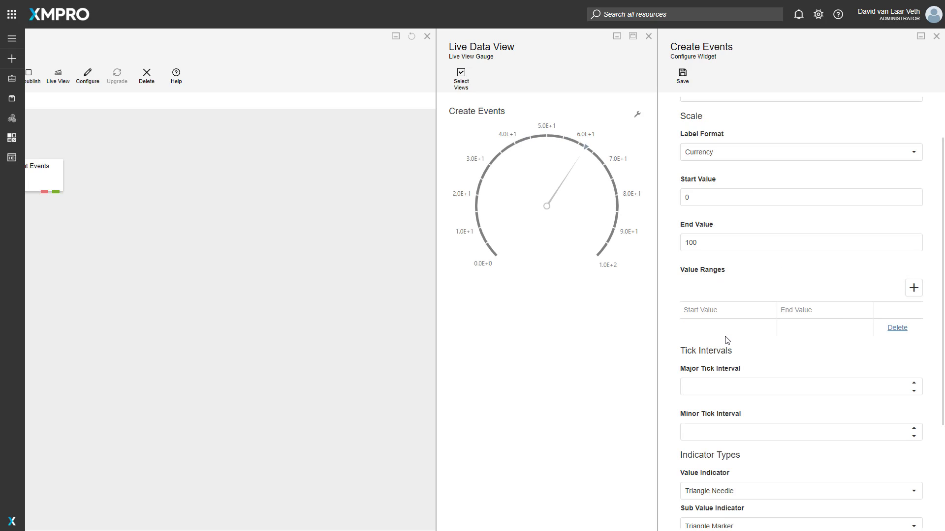
left_click(721, 329)
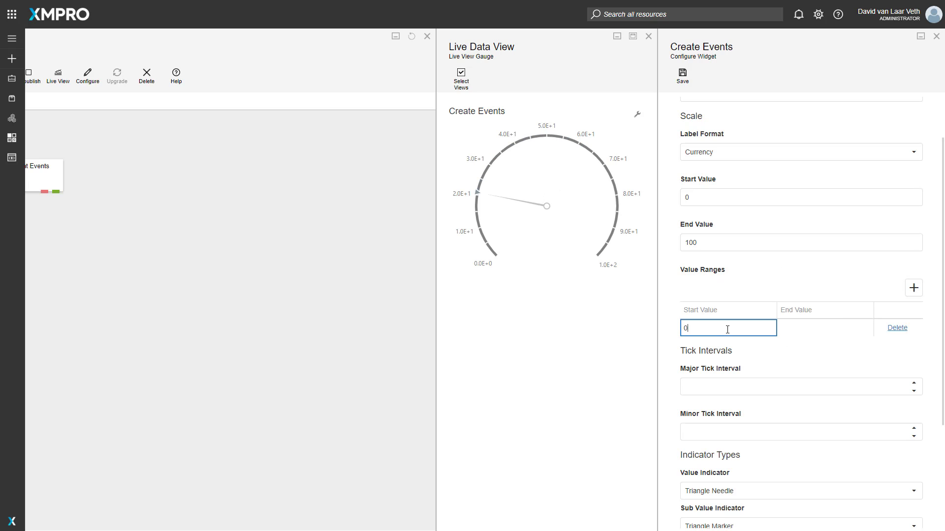
key("Tab")
type("20")
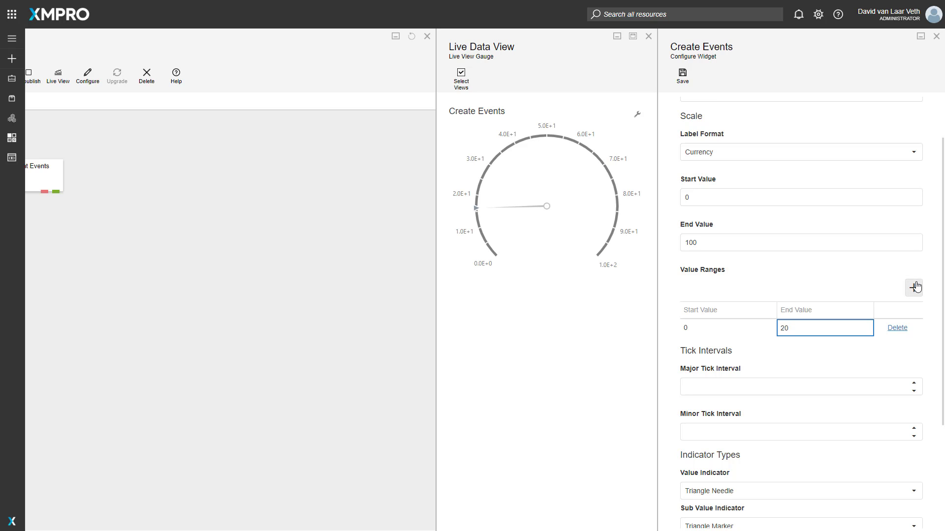
Step: Add a second value range from 20 to 80
left_click(916, 287)
left_click(755, 328)
type("20")
key("Tab")
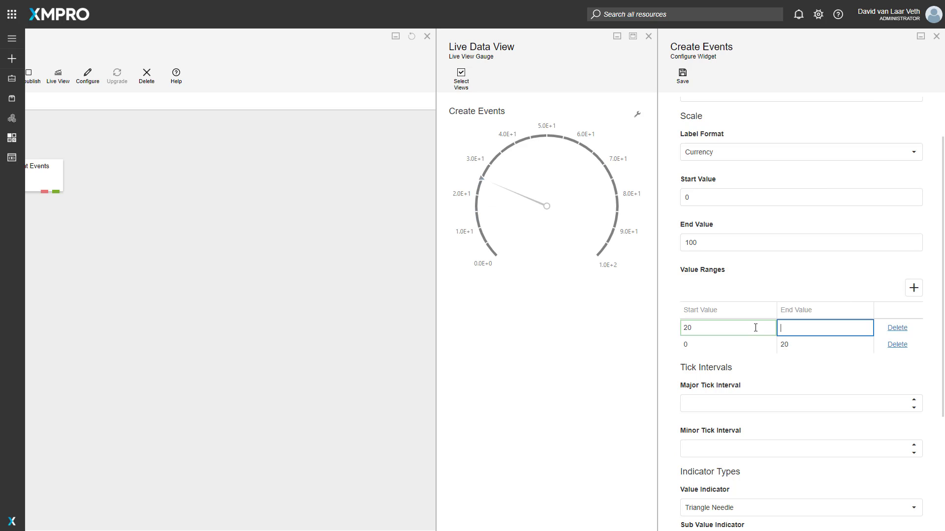
Step: Add a third value range from 80 to 100 and save the gauge widget
left_click(915, 288)
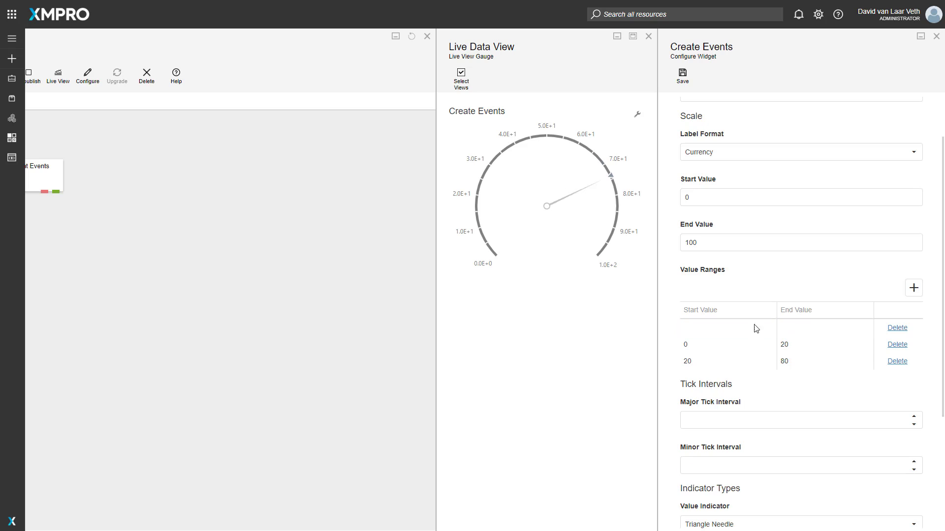
left_click(730, 328)
type("80")
key("Tab")
type("10")
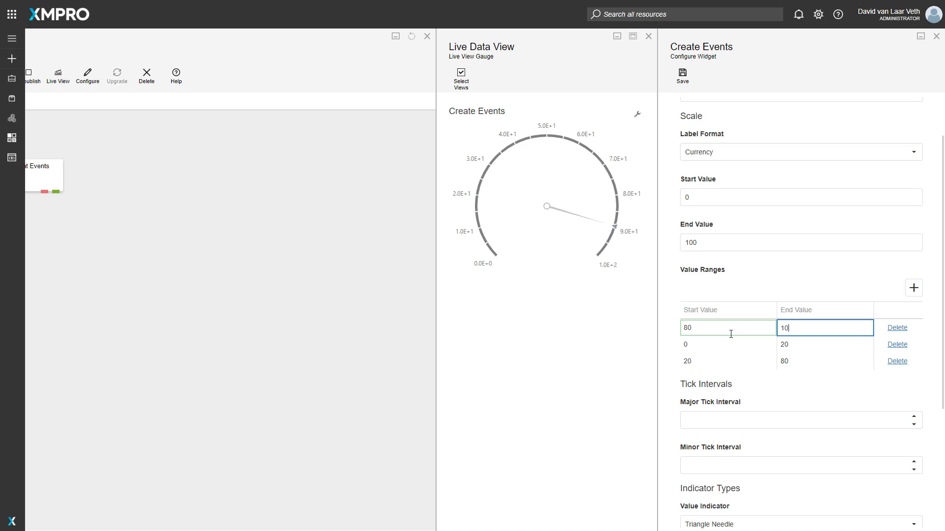
left_click(683, 75)
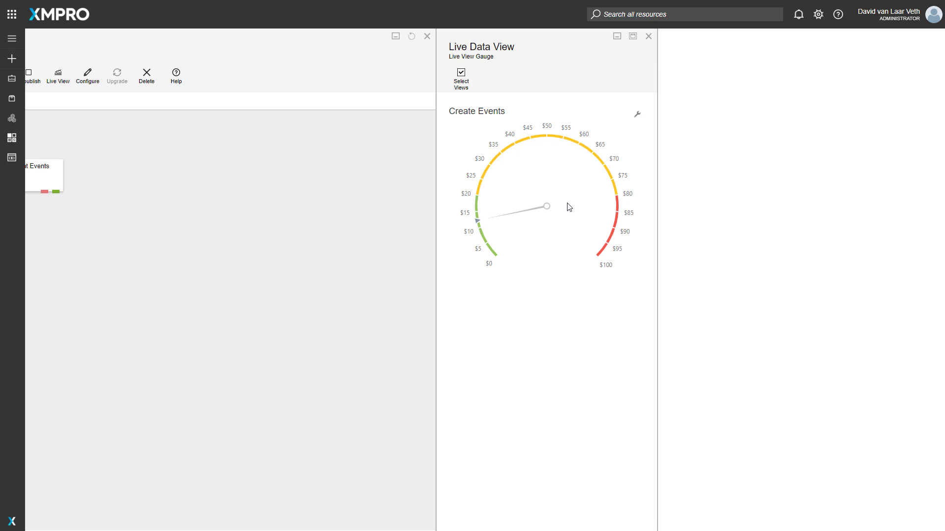
Step: Reopen the gauge configuration, set the major tick interval to 10 and the minor tick interval to 5, and save
left_click(637, 114)
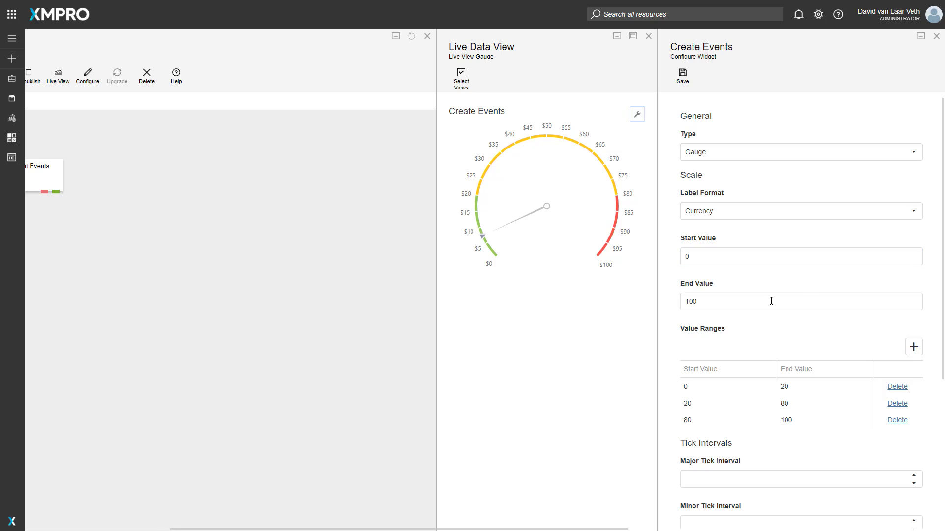
scroll(770, 301, "down", 5)
left_click(711, 243)
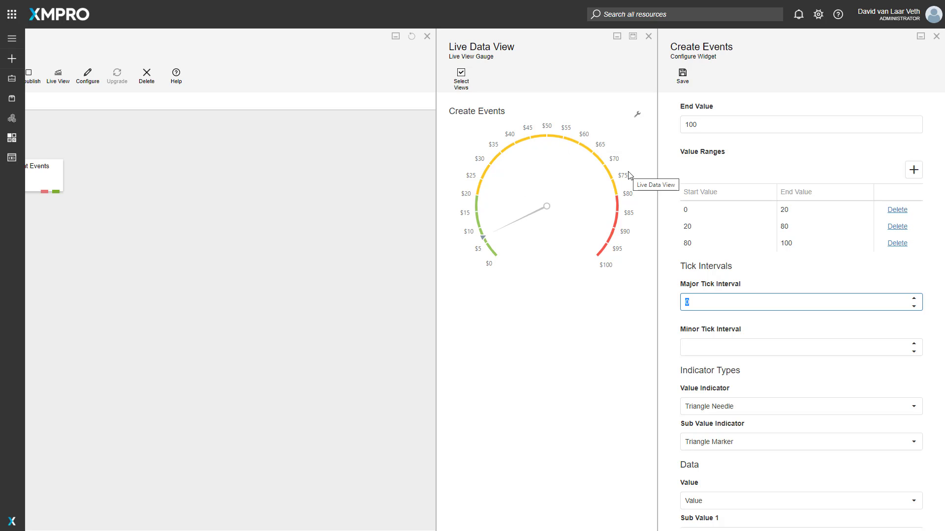
type("10")
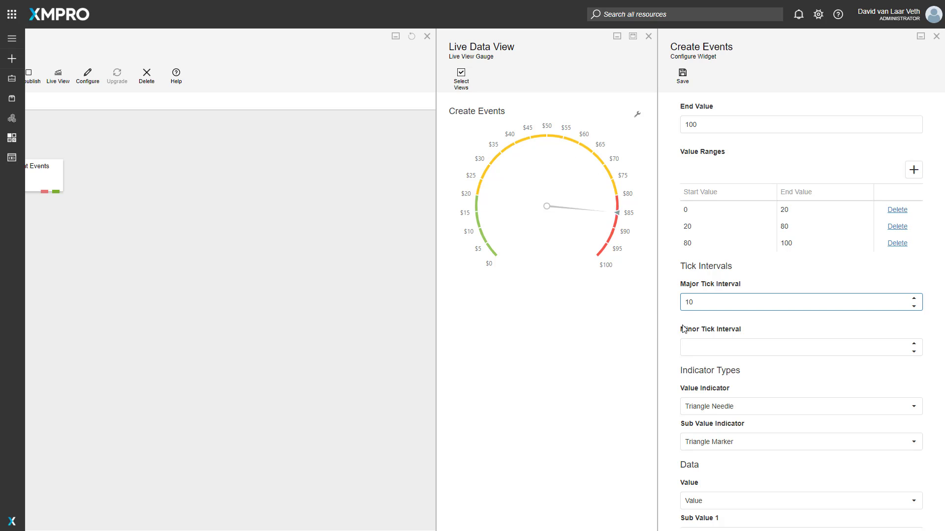
key("Tab")
type("5")
left_click(681, 79)
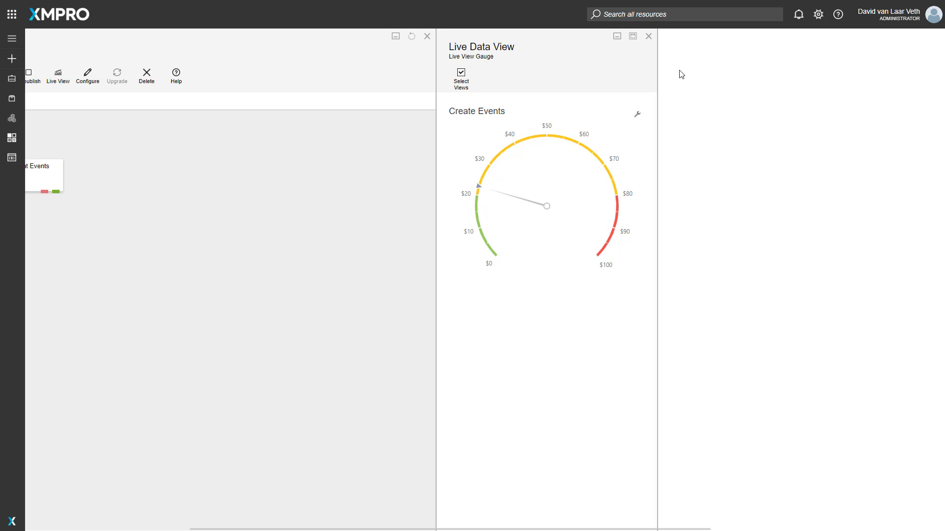
Step: Set the Create Events gauge's sub value indicator to Text Cloud and save the widget configuration
left_click(637, 114)
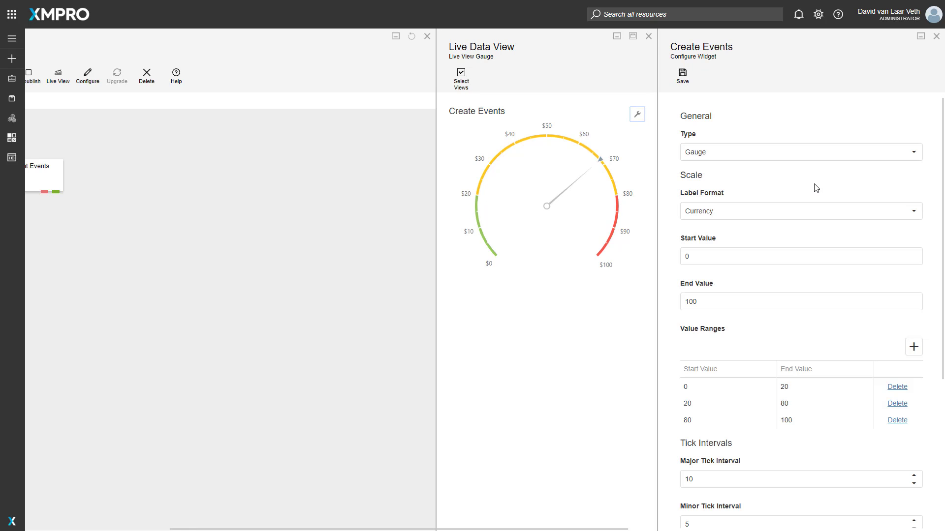
scroll(785, 301, "down", 5)
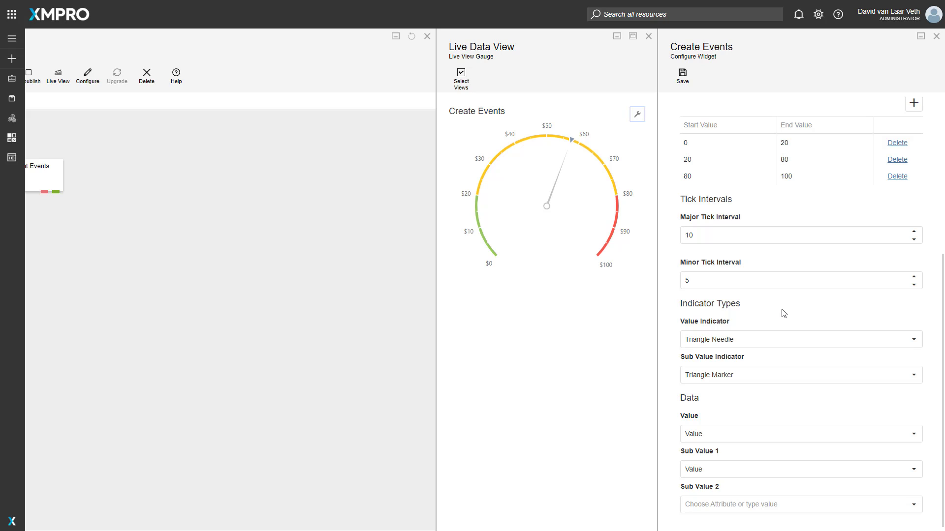
left_click(774, 345)
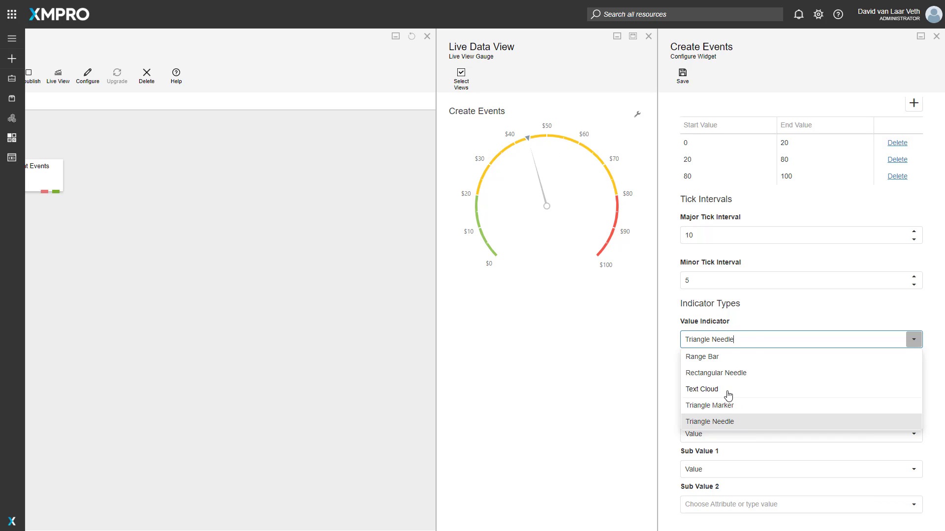
left_click(753, 322)
left_click(724, 375)
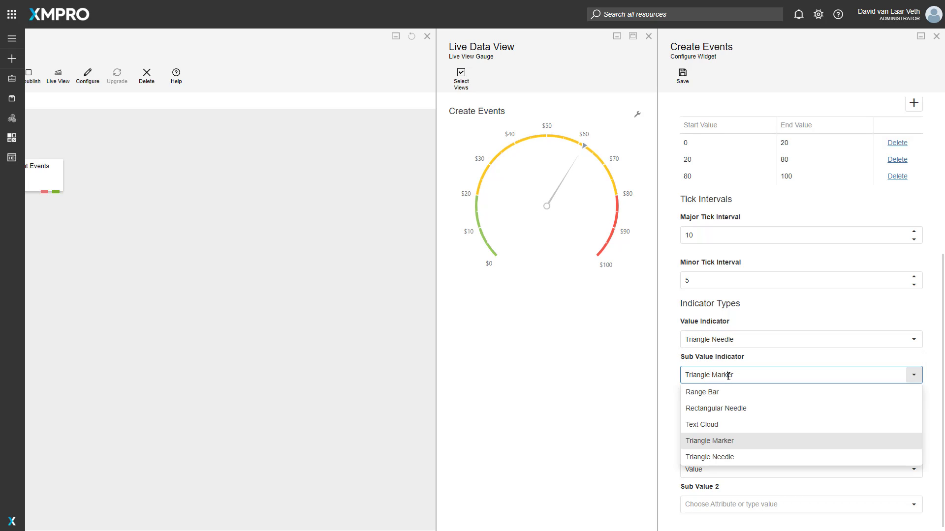
left_click(714, 425)
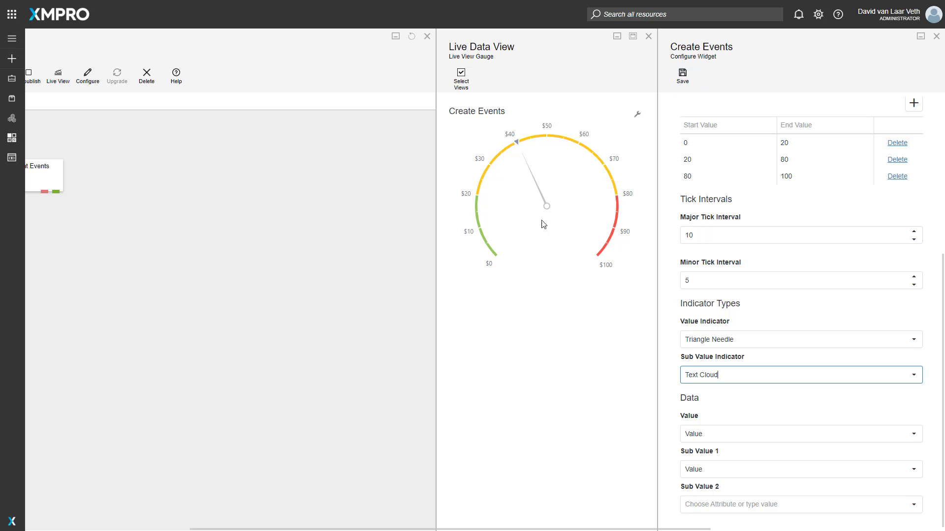
left_click(693, 79)
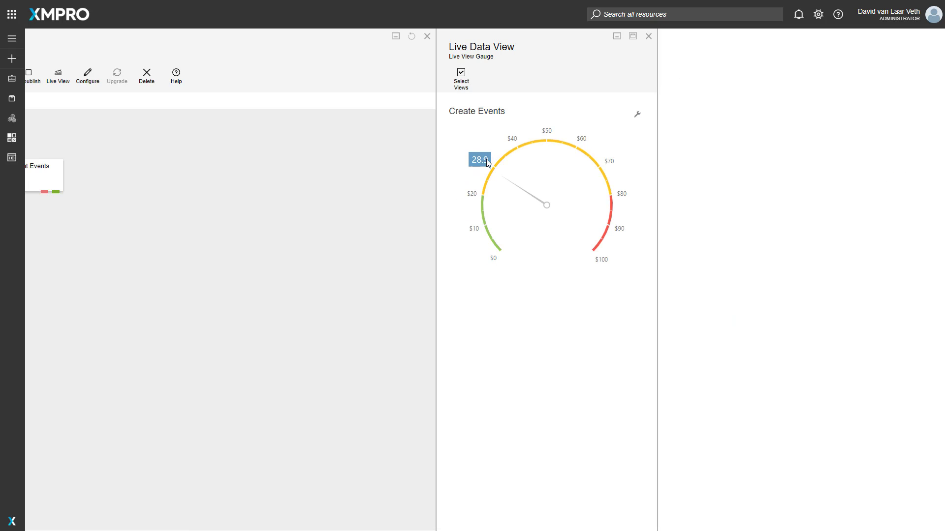
Step: Reopen the gauge configuration, change the value indicator to Rectangular Needle, and save
left_click(637, 114)
scroll(763, 374, "down", 5)
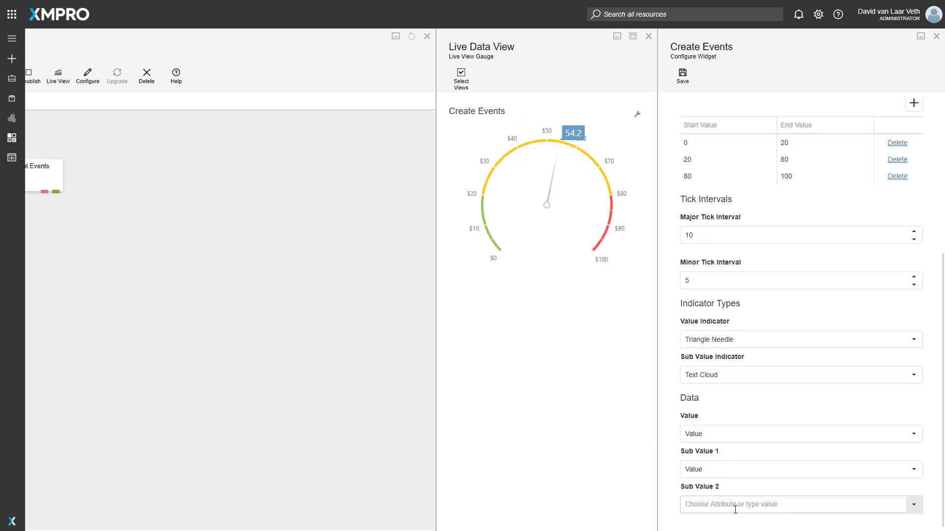
left_click(723, 340)
left_click(716, 373)
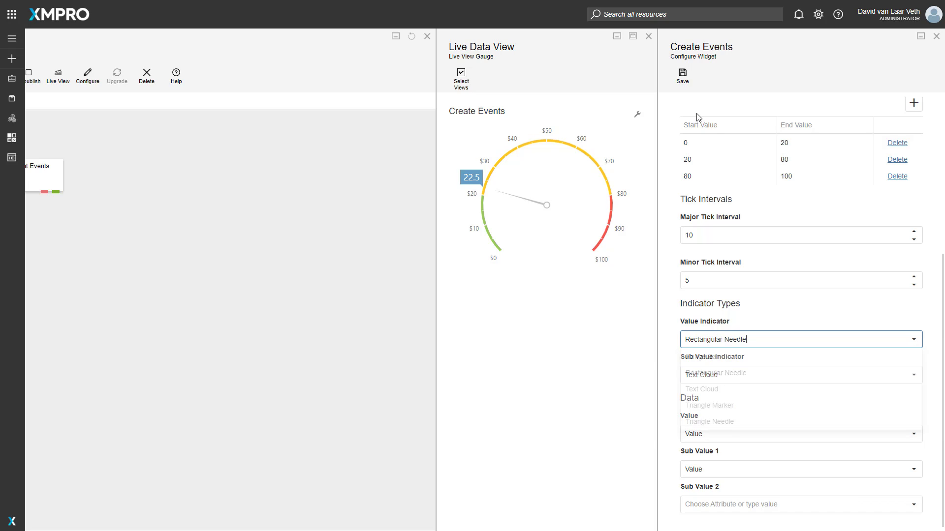
left_click(682, 76)
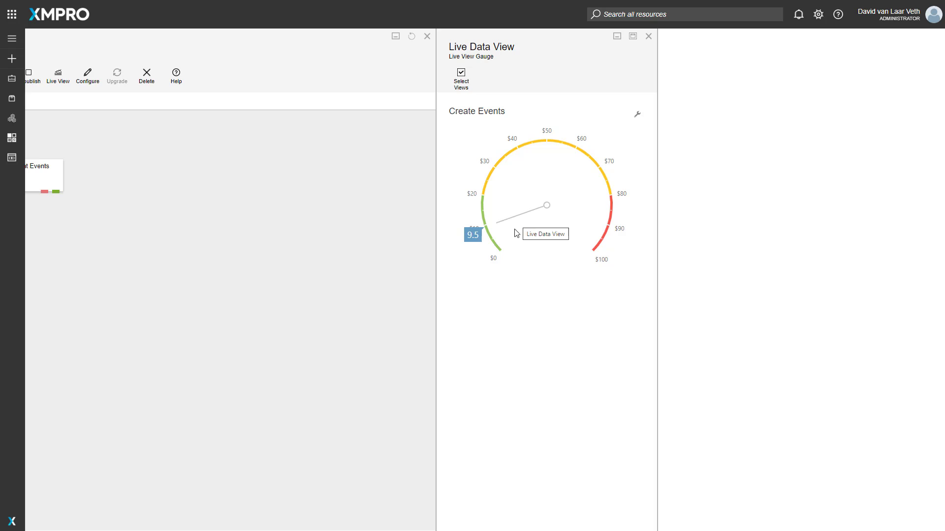
Step: Reopen the gauge configuration, change the value indicator to Range Bar, and save
left_click(637, 115)
scroll(738, 433, "down", 5)
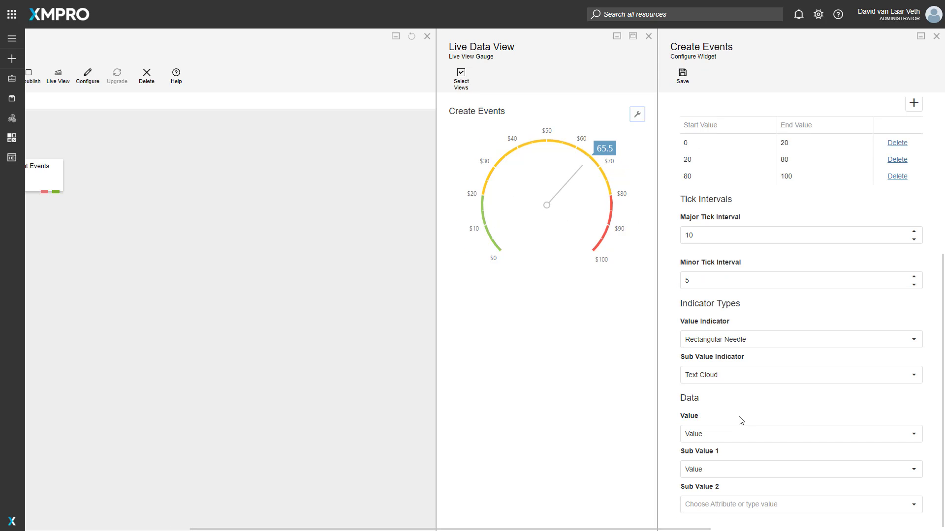
left_click(738, 339)
left_click(699, 356)
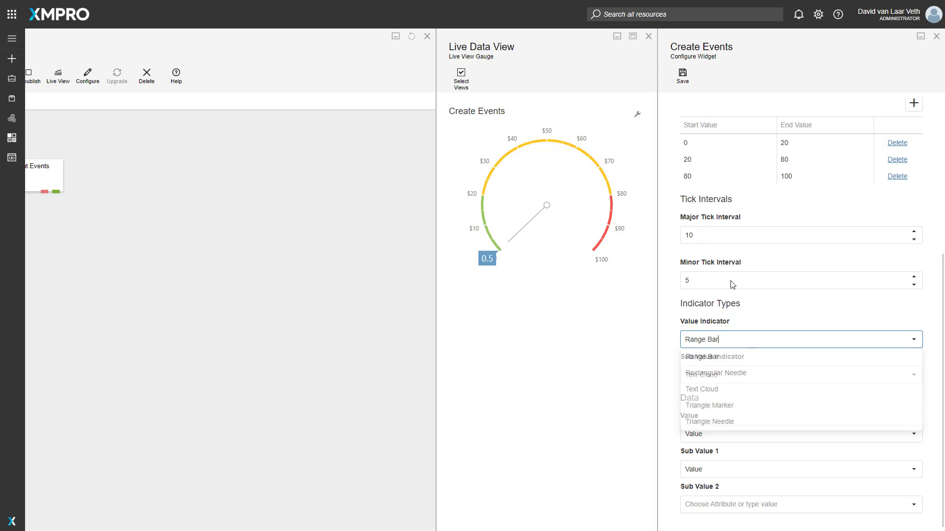
left_click(683, 75)
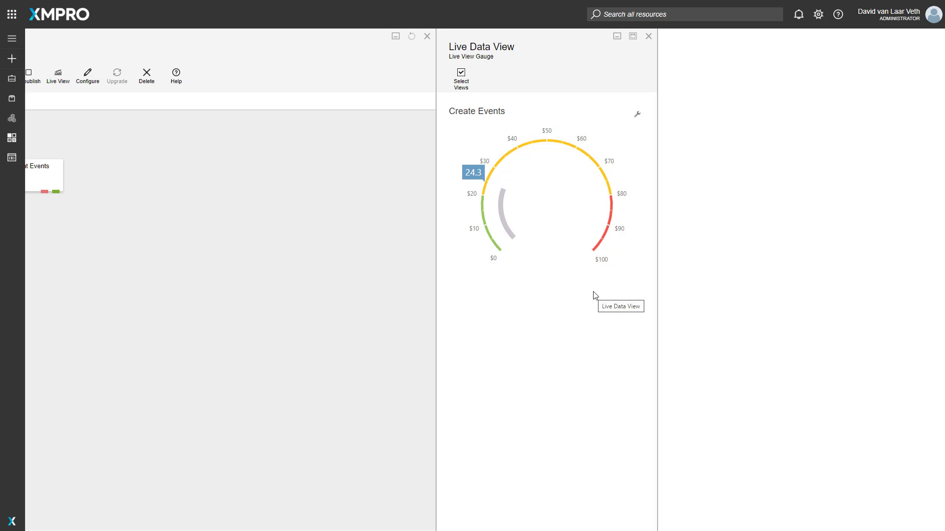
Step: Review the gauge's configuration and the attributes available for Sub Value 1, reselect Value, and close the configuration
left_click(637, 114)
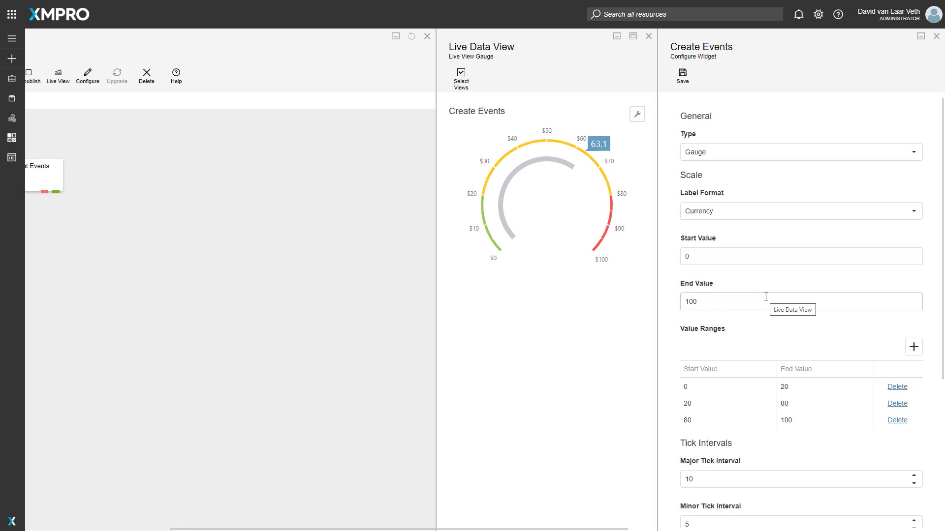
scroll(768, 300, "down", 3)
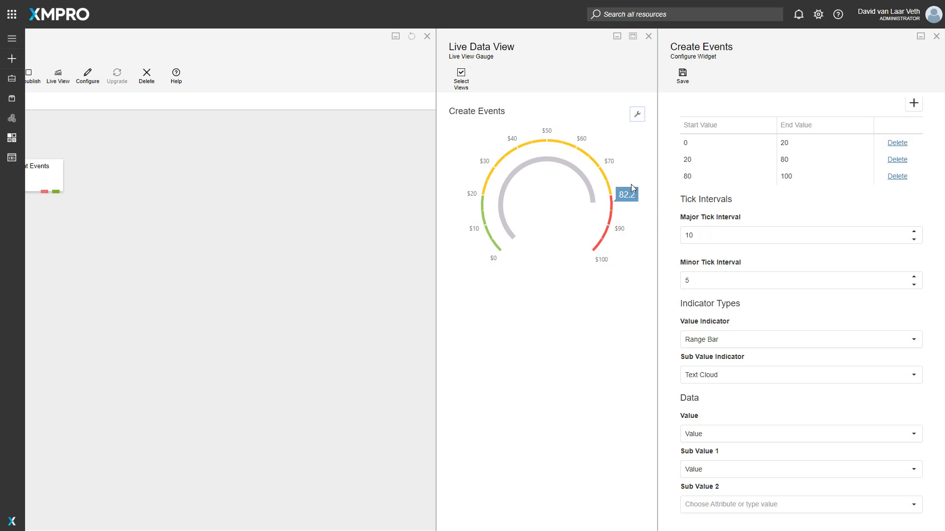
left_click(717, 470)
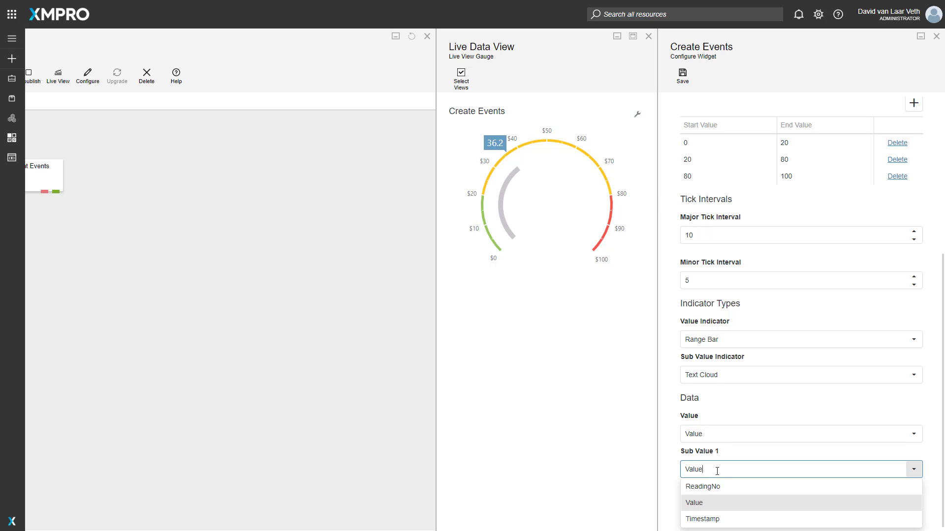
left_click(719, 502)
scroll(748, 221, "up", 3)
scroll(736, 185, "up", 2)
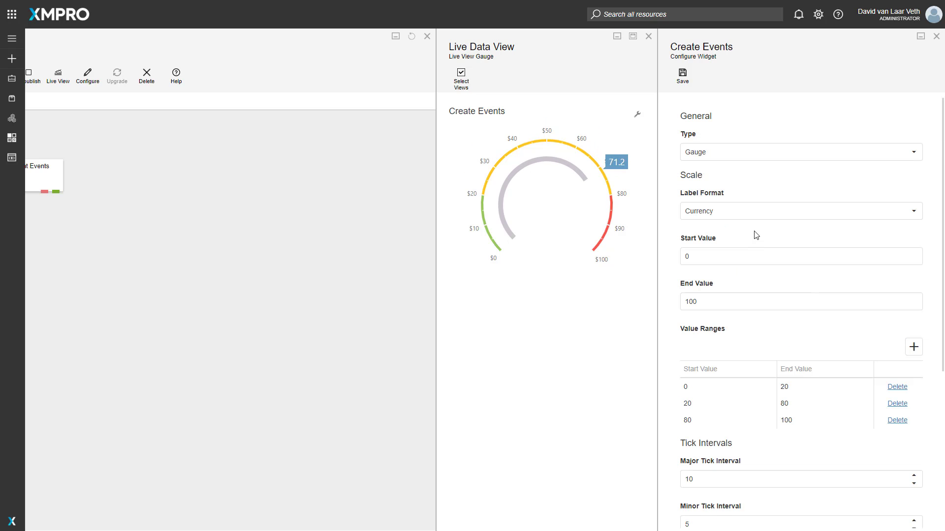
left_click(683, 82)
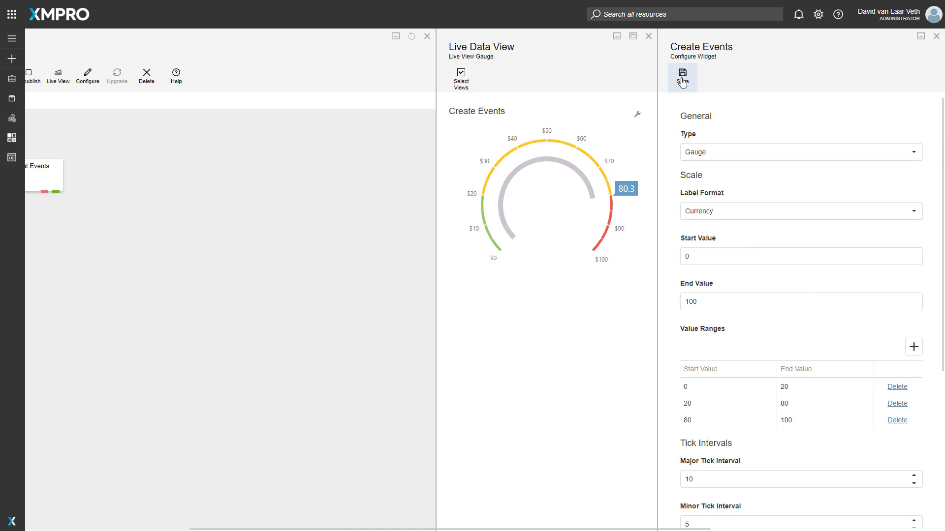
left_click(937, 36)
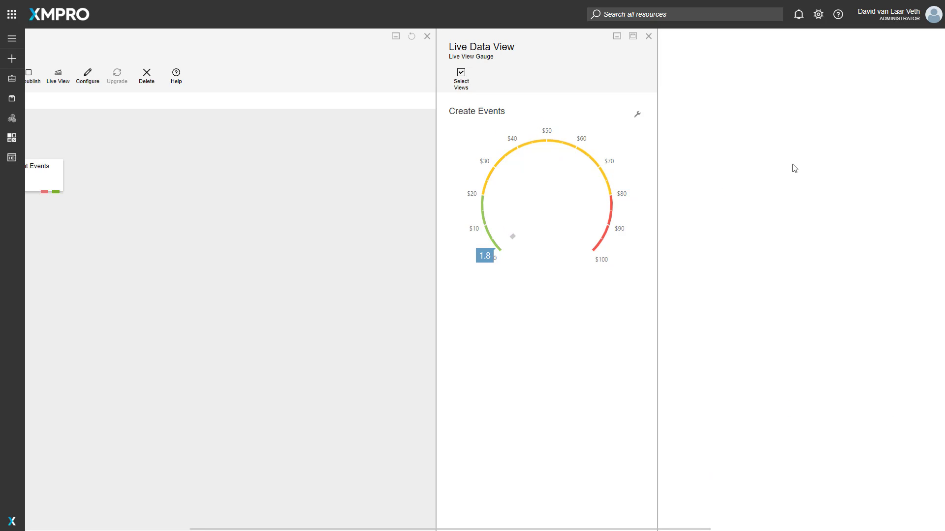